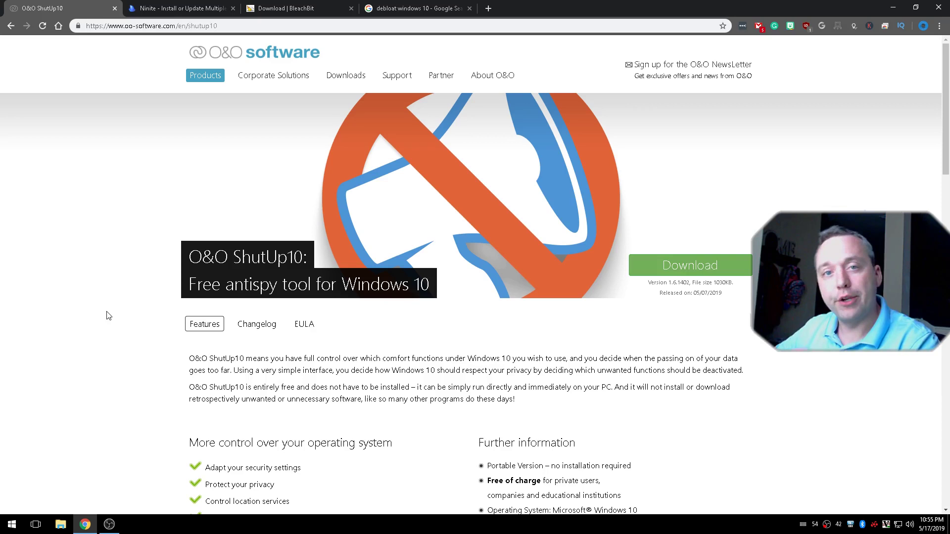
- Launch O&O ShutUp10 from the desktop past the security warning, and enlarge its window top-left
{"action": "left_click", "coordinate": [78, 528]}
{"action": "double_click", "coordinate": [31, 328]}
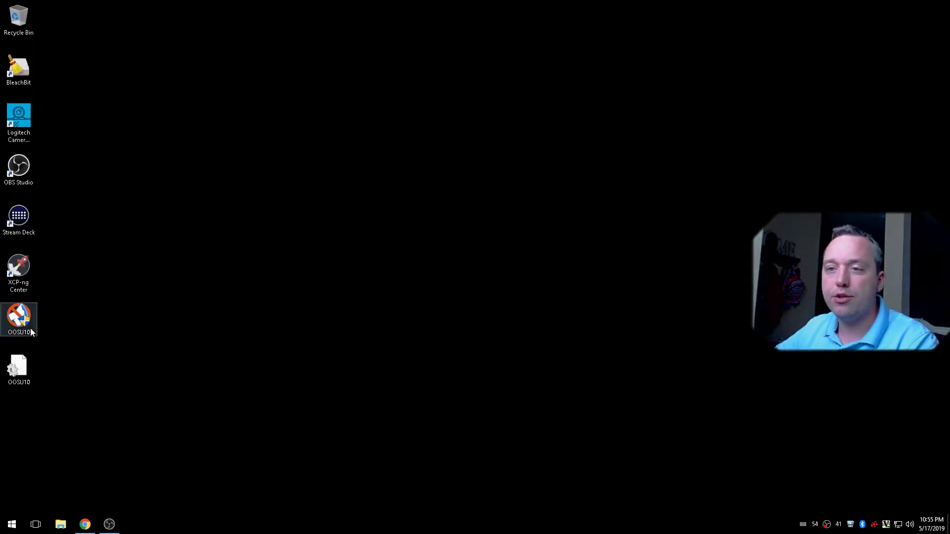
{"action": "left_click", "coordinate": [502, 273]}
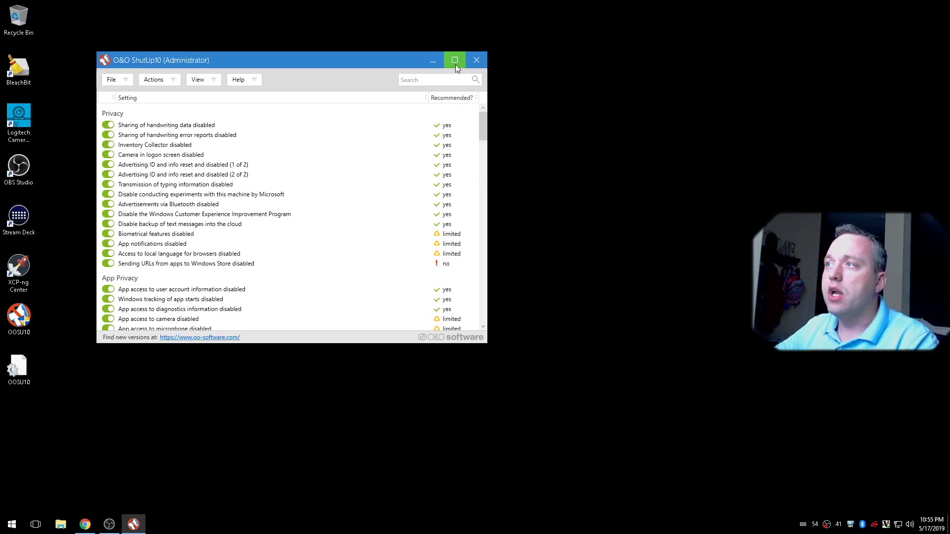
{"action": "left_click_drag", "start_coordinate": [363, 61], "coordinate": [318, 39]}
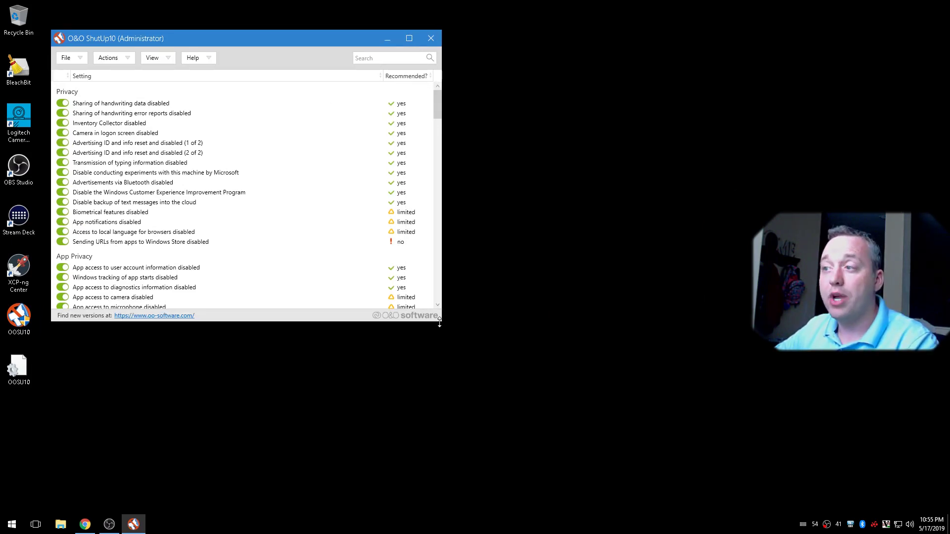
{"action": "left_click_drag", "start_coordinate": [442, 321], "coordinate": [469, 427]}
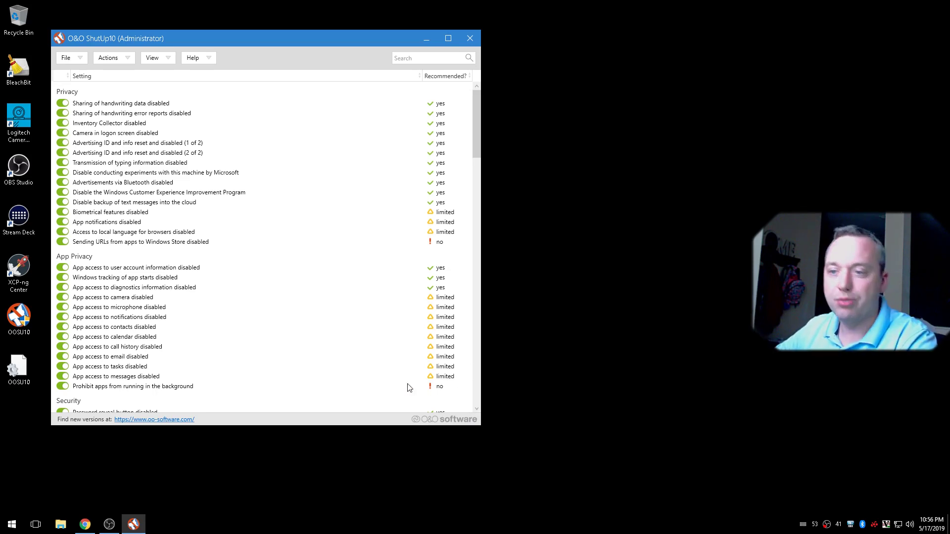
{"action": "left_click", "coordinate": [130, 61]}
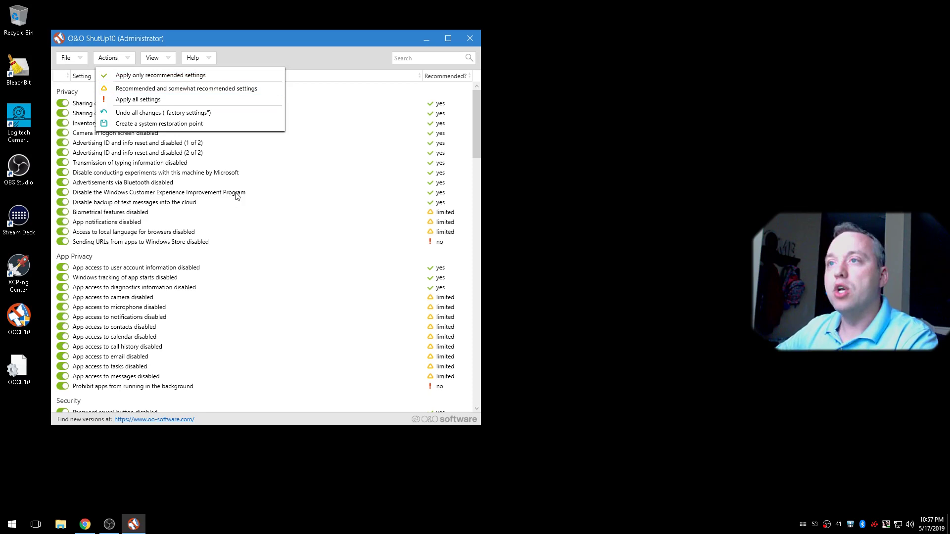
{"action": "left_click", "coordinate": [307, 43]}
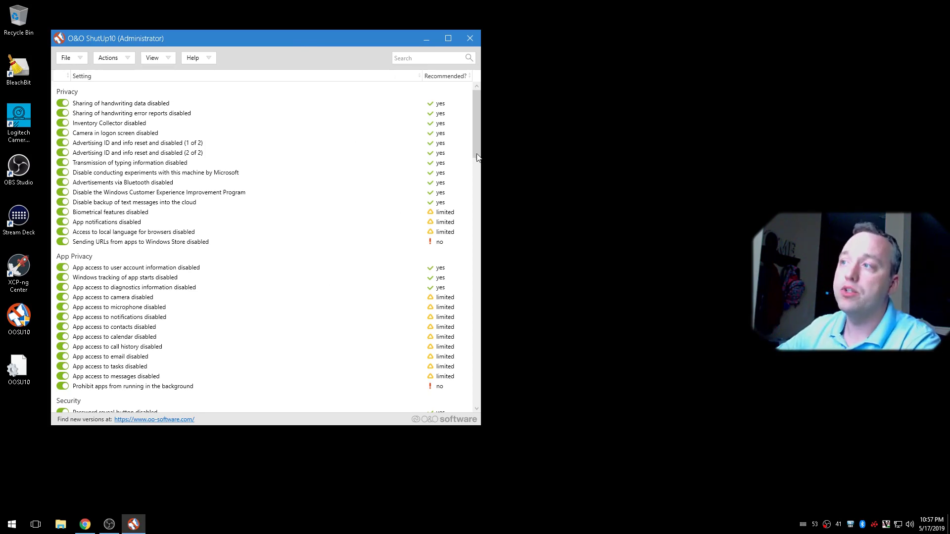
{"action": "left_click_drag", "start_coordinate": [477, 154], "coordinate": [471, 391]}
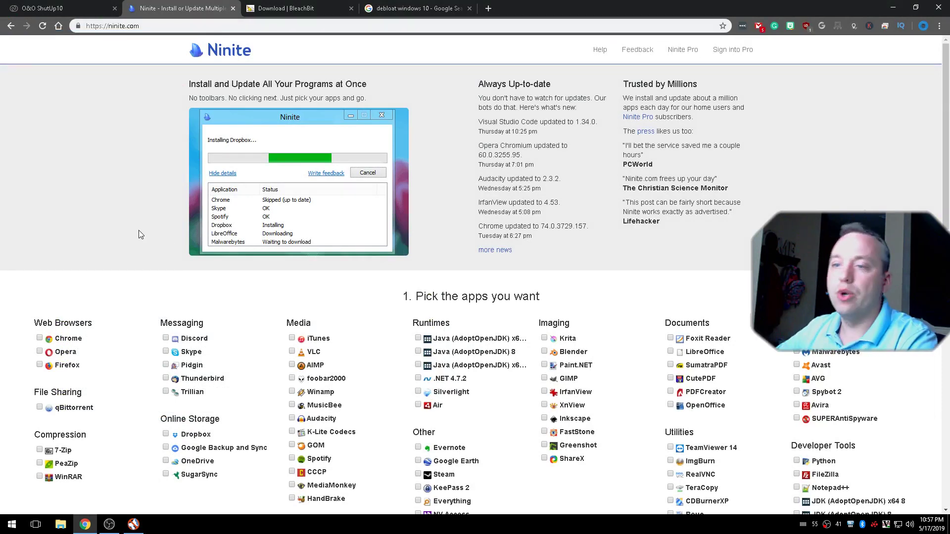
- Tick 7-Zip under Compression and VLC under Media in Ninite's app list
{"action": "scroll", "coordinate": [138, 234], "scroll_direction": "down", "scroll_amount": 3}
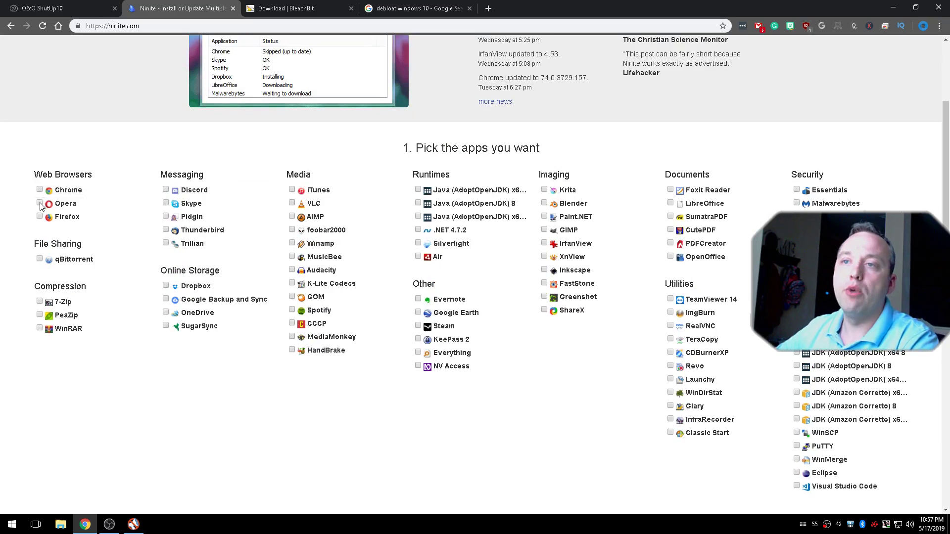
{"action": "left_click", "coordinate": [60, 302]}
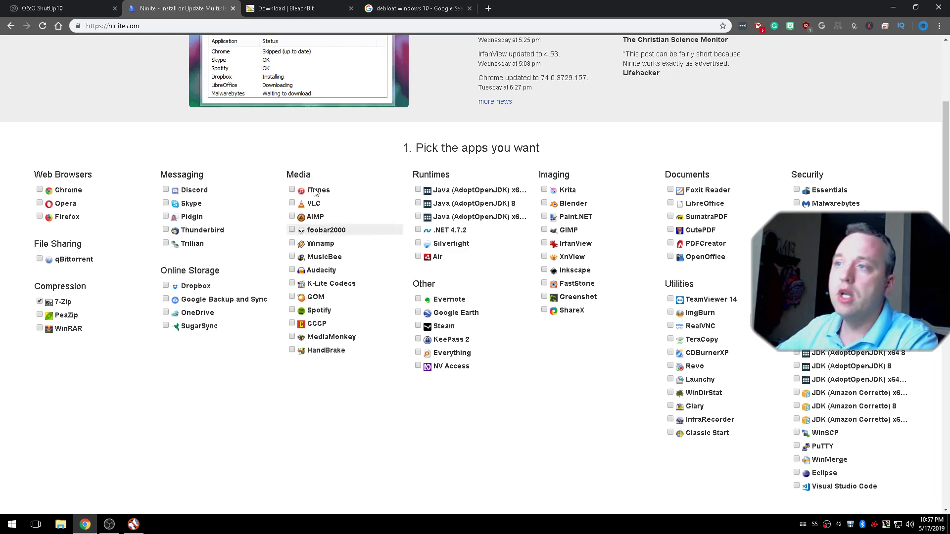
{"action": "left_click", "coordinate": [292, 203]}
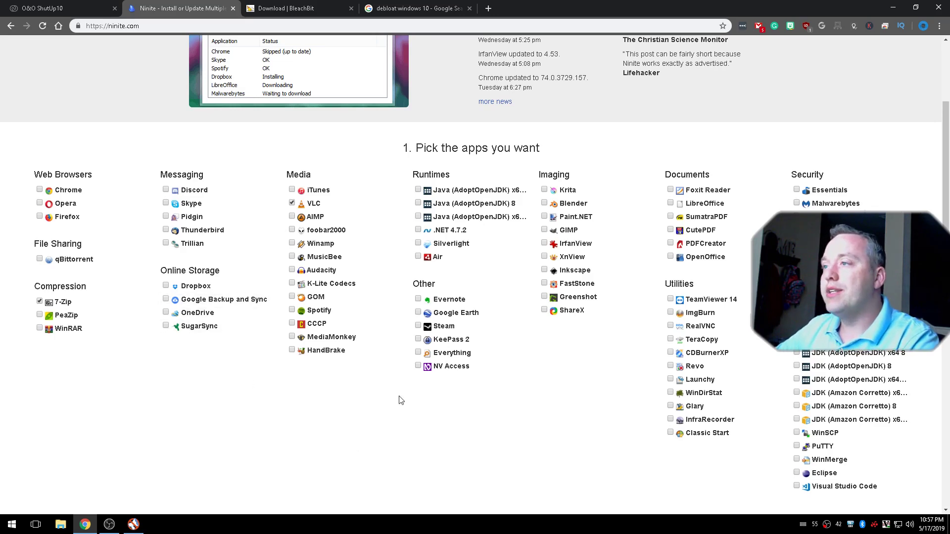
- Download the custom Ninite installer for 7-Zip, Notepad++ and VLC via 'Get Your Ninite'
{"action": "scroll", "coordinate": [537, 393], "scroll_direction": "down", "scroll_amount": 1}
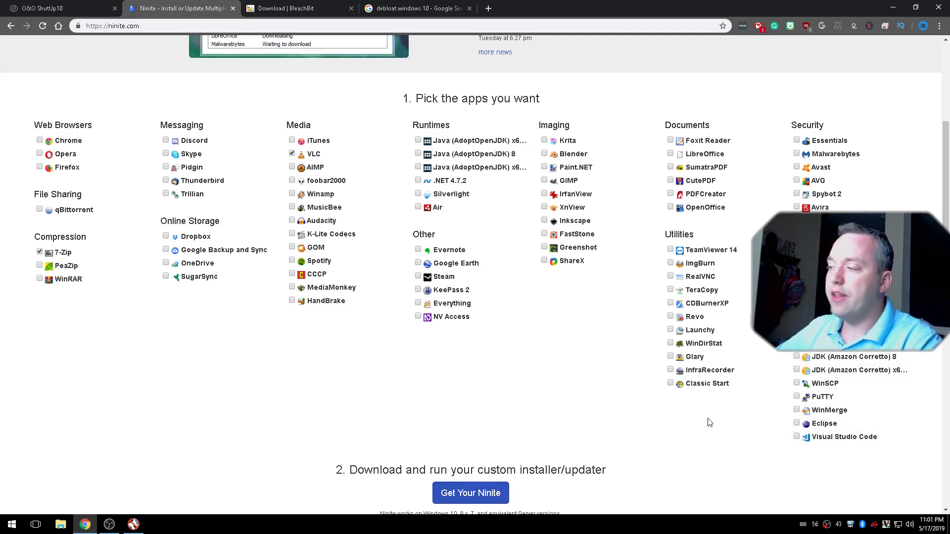
{"action": "left_click", "coordinate": [466, 495]}
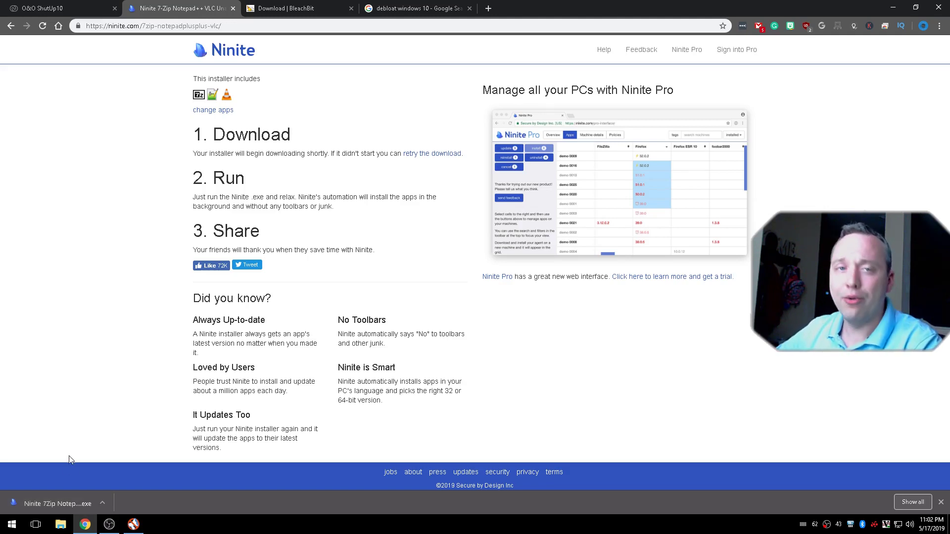
- Close the Ninite tab, view BleachBit's Windows download page, then minimise Chrome to the desktop
{"action": "left_click", "coordinate": [232, 8]}
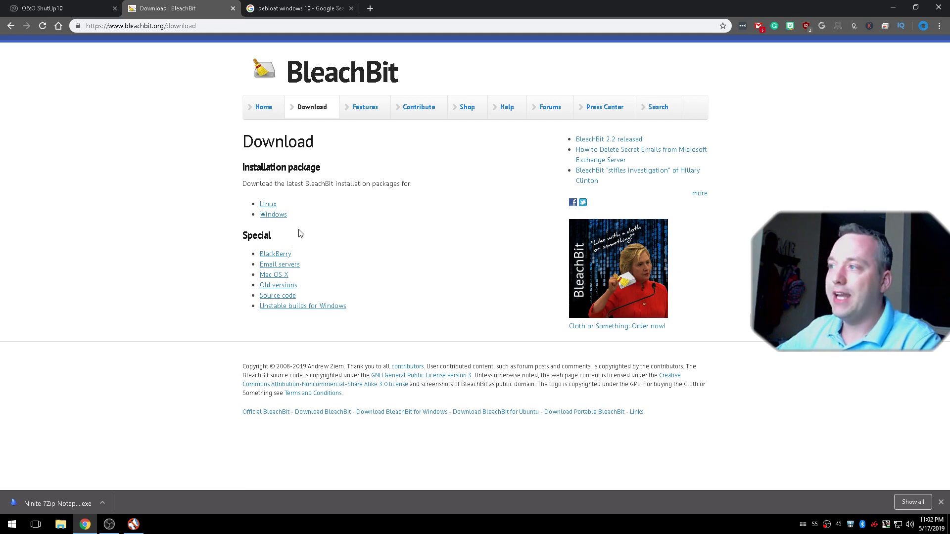
{"action": "left_click", "coordinate": [275, 216]}
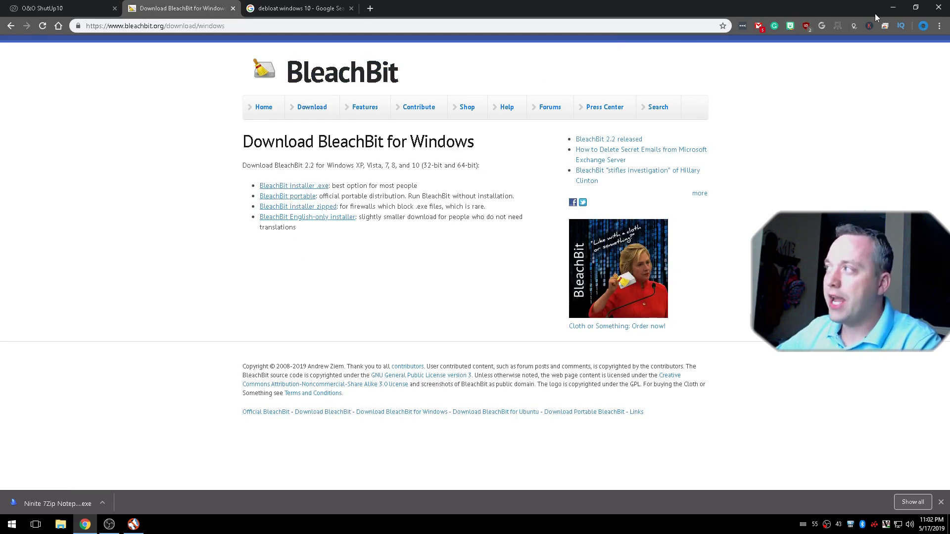
{"action": "left_click", "coordinate": [893, 7]}
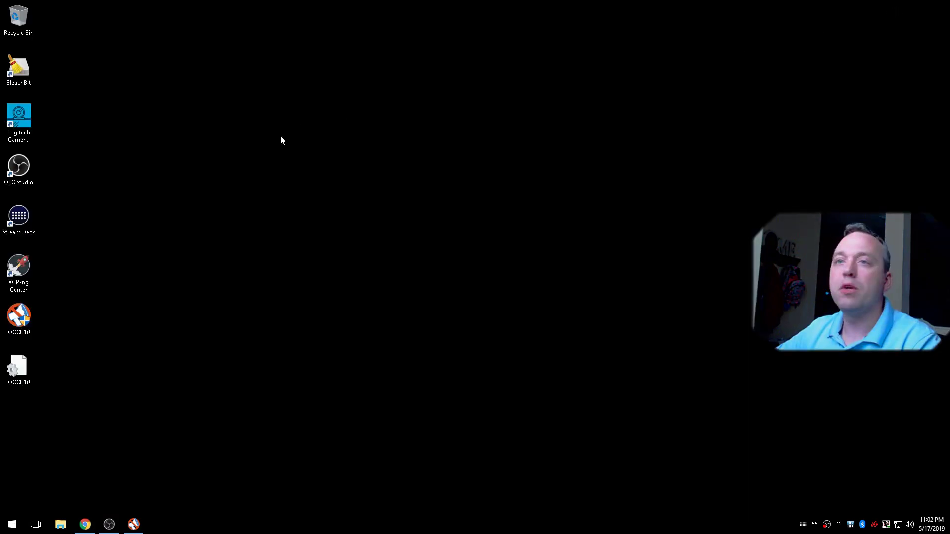
- Launch BleachBit, enable Deep scan of temporary files despite the warning, and review the System cleaners
{"action": "double_click", "coordinate": [18, 70]}
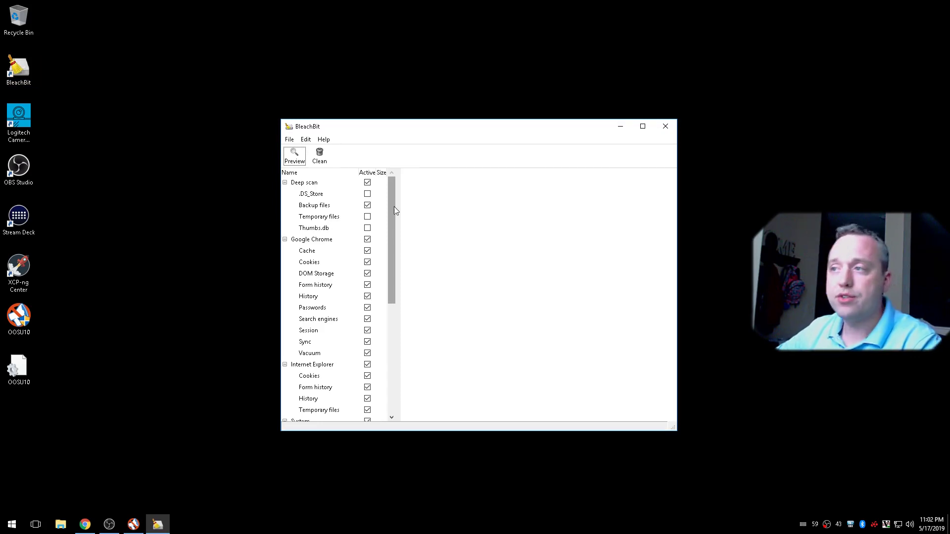
{"action": "left_click", "coordinate": [367, 216]}
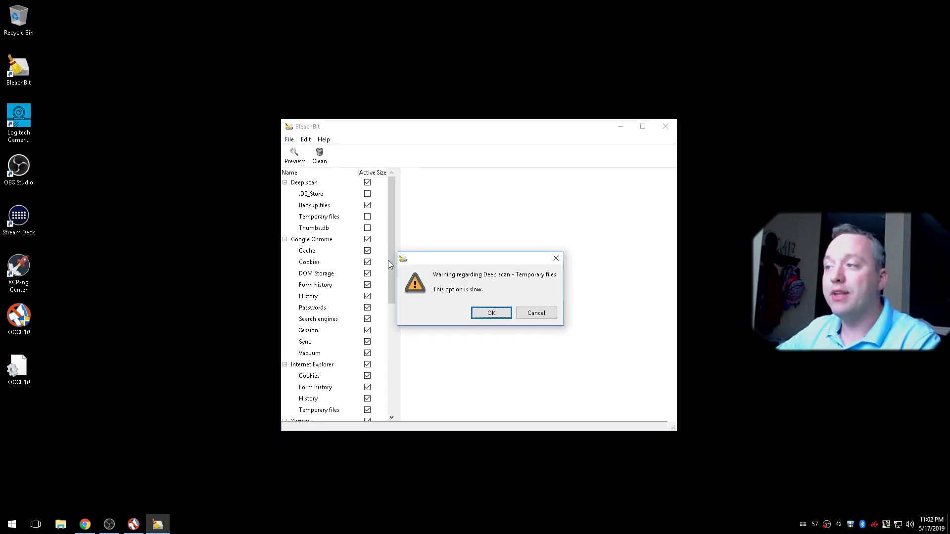
{"action": "left_click", "coordinate": [491, 314]}
{"action": "left_click_drag", "start_coordinate": [391, 268], "coordinate": [401, 398]}
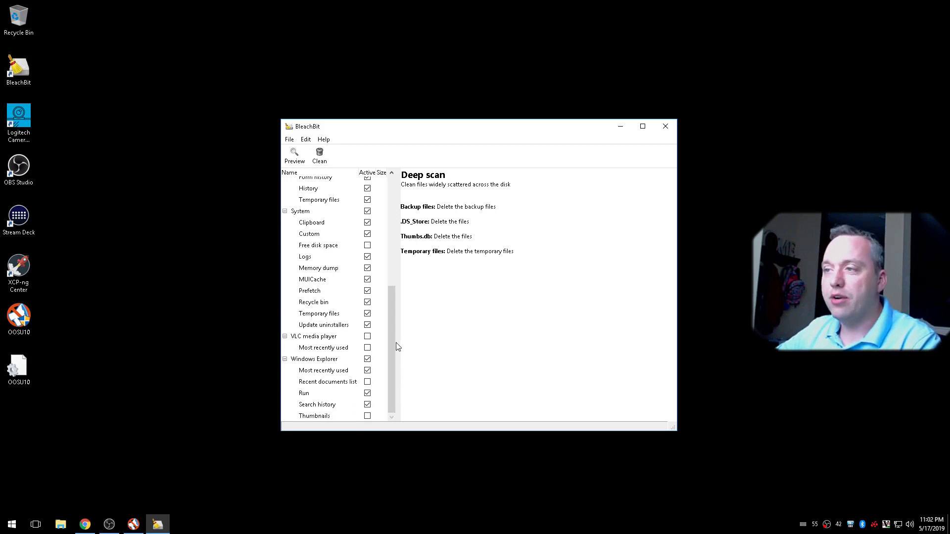
{"action": "left_click", "coordinate": [329, 246]}
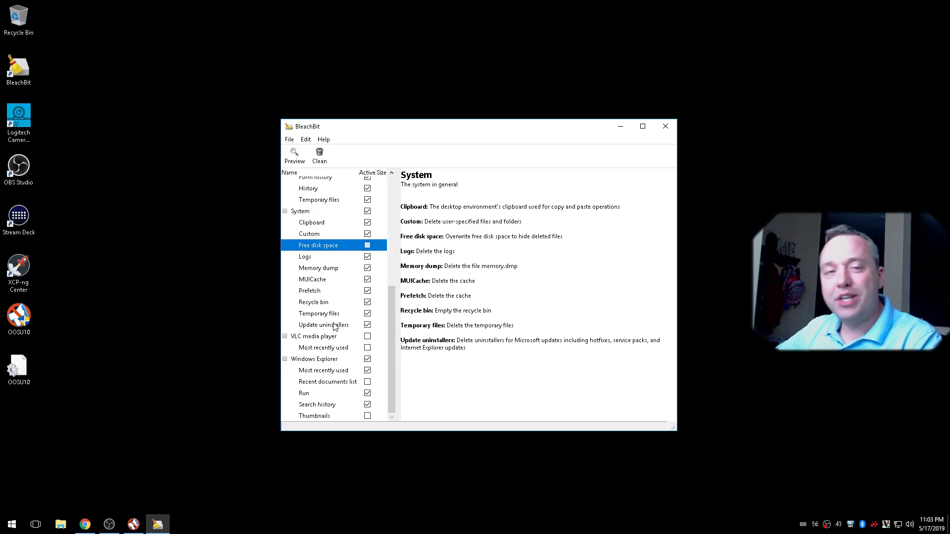
- Clean the checked items and confirm permanent deletion, recovering 421.2kB from 40 files
{"action": "left_click", "coordinate": [320, 156]}
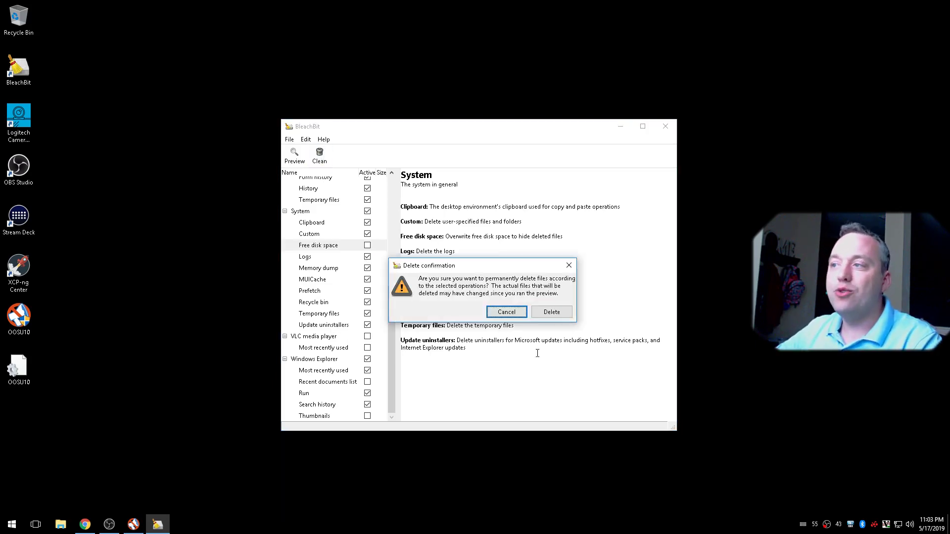
{"action": "left_click", "coordinate": [538, 313]}
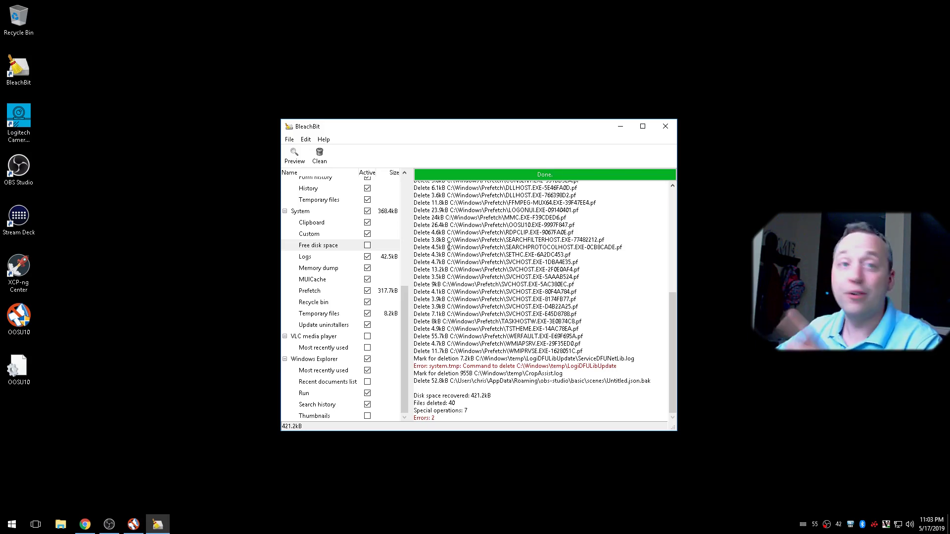
- Close BleachBit and return to the 'debloat windows 10' Google search results in Chrome
{"action": "left_click", "coordinate": [666, 126]}
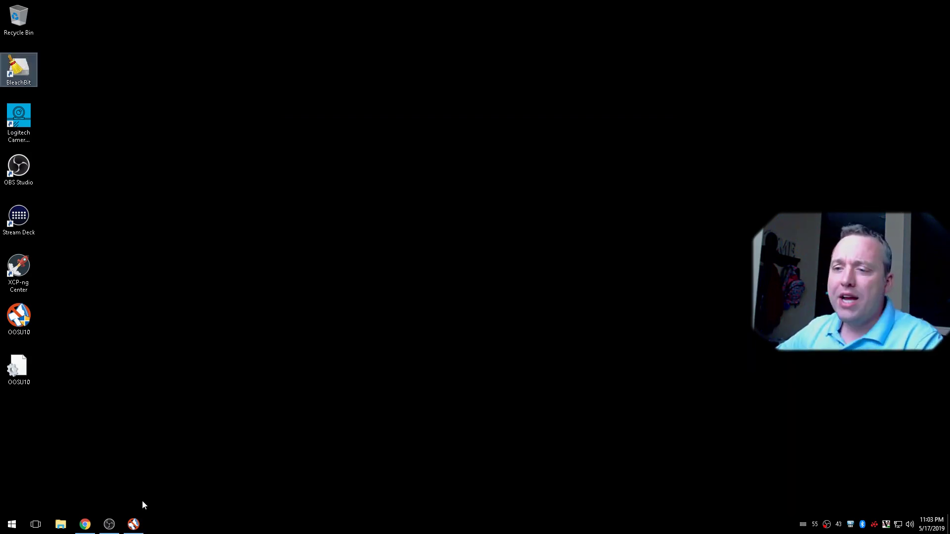
{"action": "left_click", "coordinate": [85, 524]}
{"action": "left_click", "coordinate": [297, 9]}
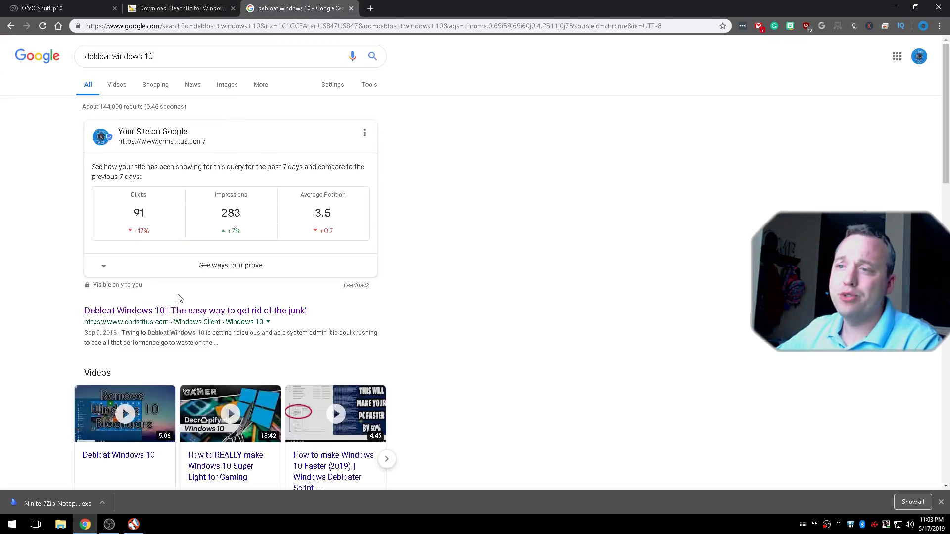
- Open the Chris Titus Tech 'Debloat Windows 10' article and read through its PowerShell steps
{"action": "left_click", "coordinate": [163, 312]}
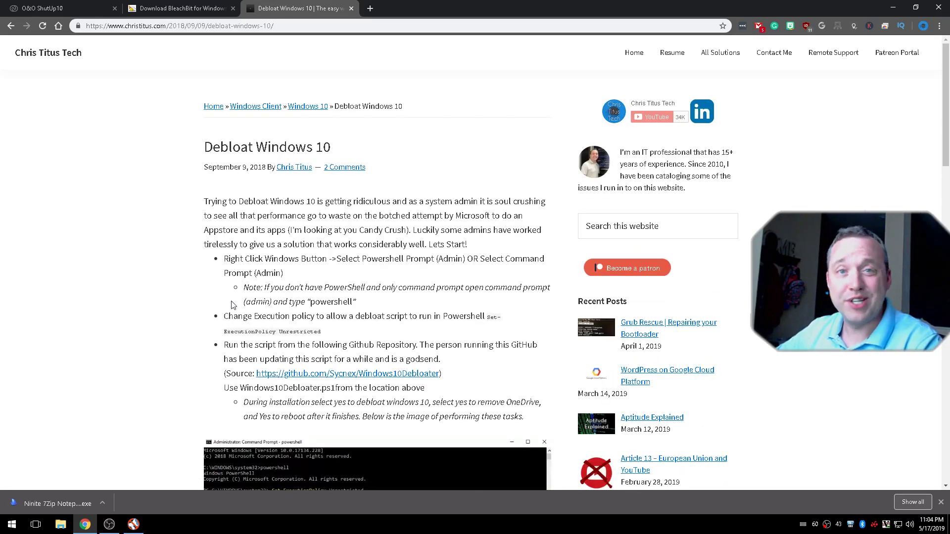
{"action": "scroll", "coordinate": [183, 313], "scroll_direction": "down", "scroll_amount": 3}
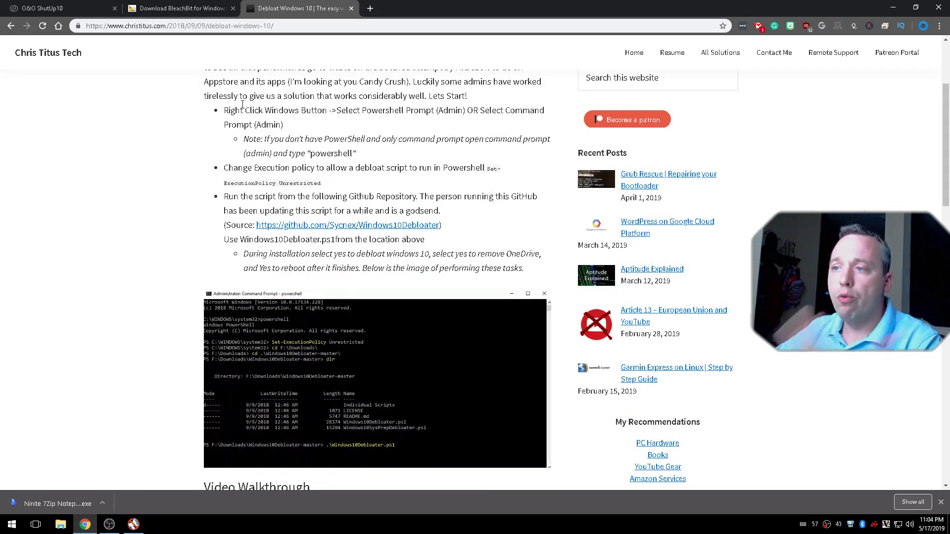
{"action": "scroll", "coordinate": [123, 261], "scroll_direction": "down", "scroll_amount": 6}
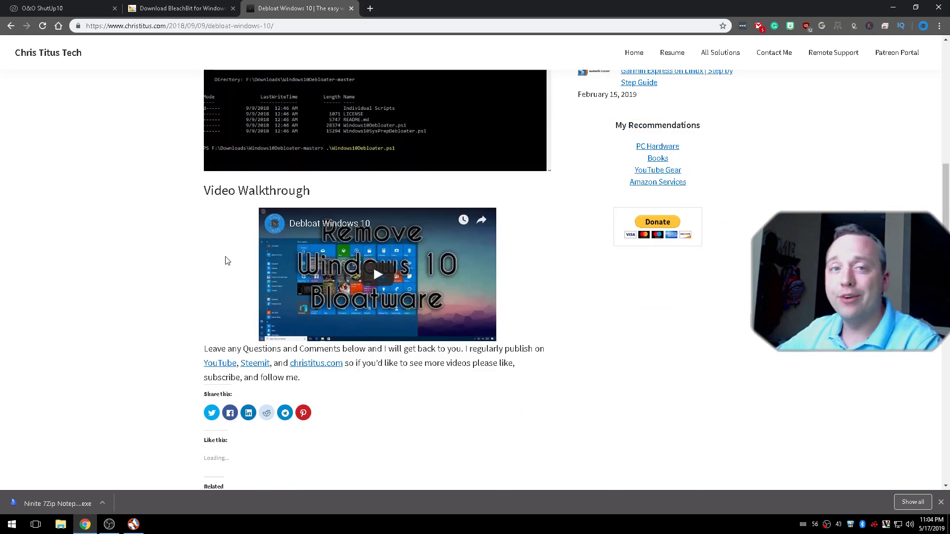
{"action": "scroll", "coordinate": [225, 260], "scroll_direction": "up", "scroll_amount": 3}
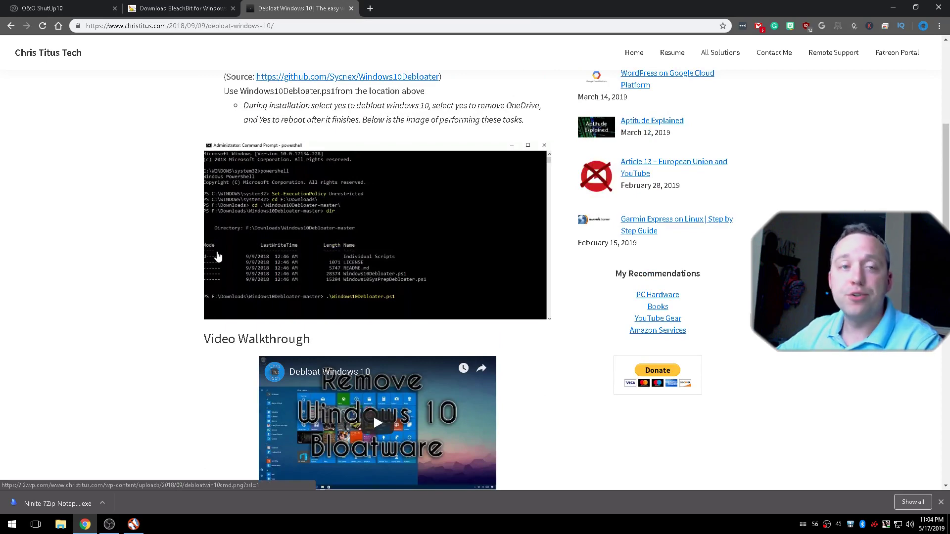
{"action": "scroll", "coordinate": [217, 255], "scroll_direction": "up", "scroll_amount": 3}
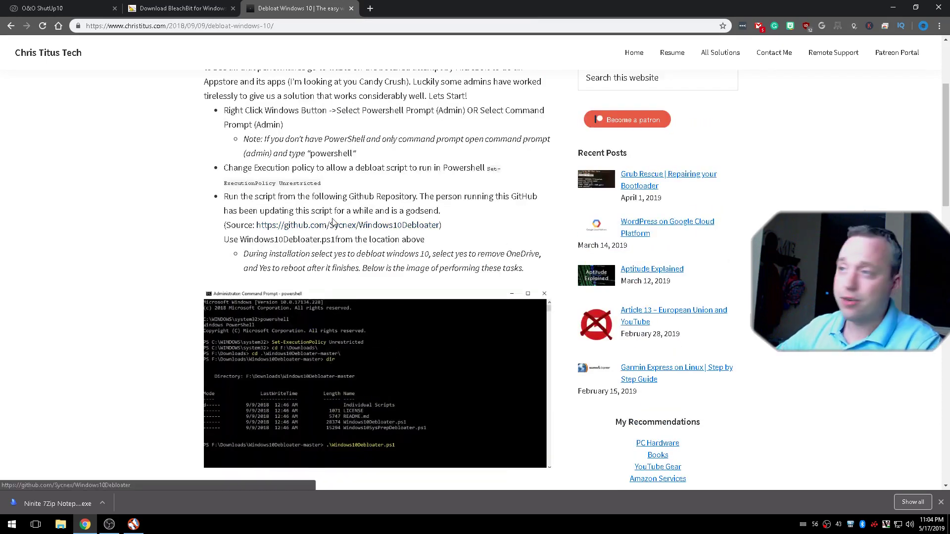
- Open the Sycnex/Windows10Debloater GitHub repository and browse its script files and README
{"action": "left_click", "coordinate": [333, 226]}
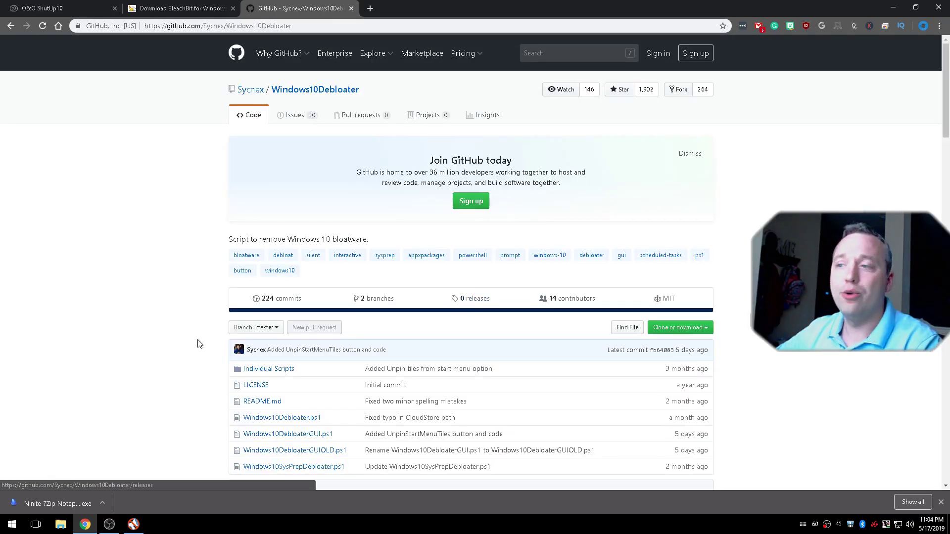
{"action": "scroll", "coordinate": [114, 328], "scroll_direction": "down", "scroll_amount": 6}
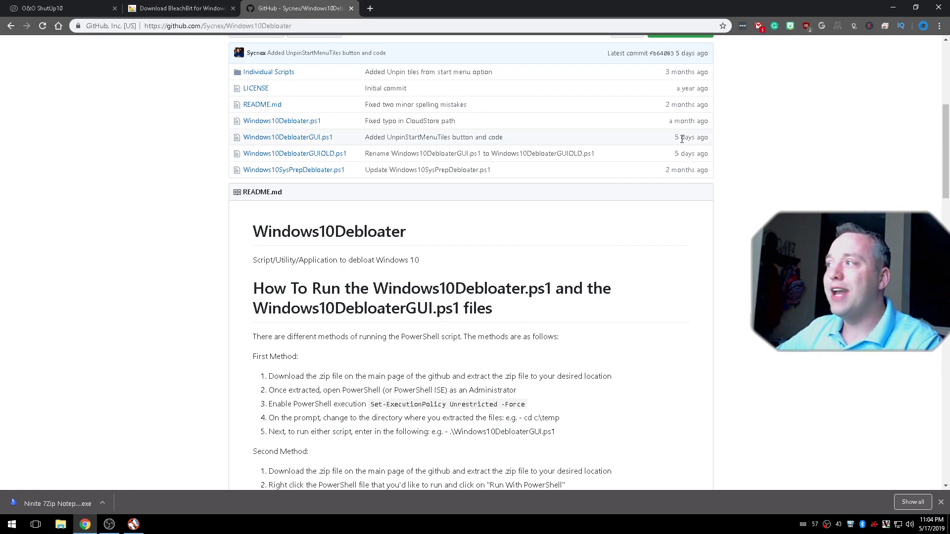
{"action": "left_click_drag", "start_coordinate": [676, 138], "coordinate": [742, 172]}
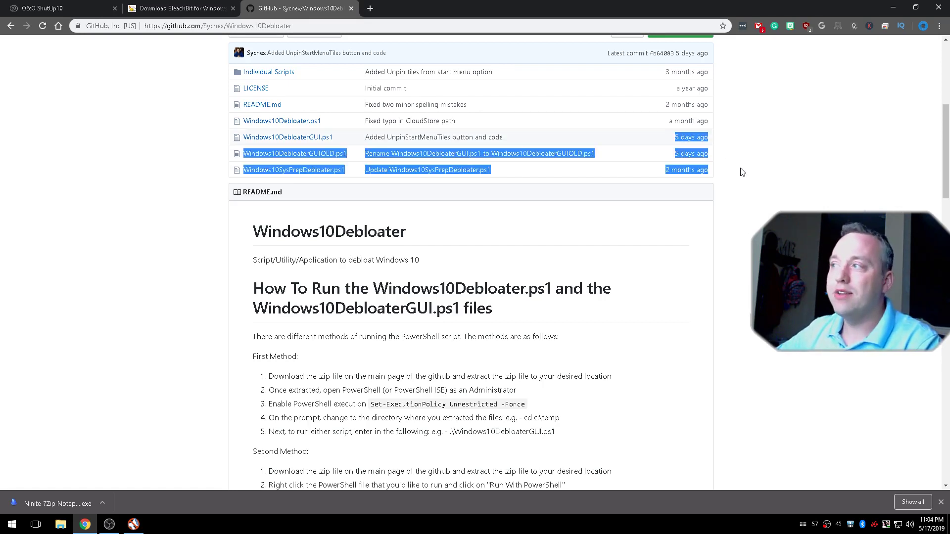
{"action": "left_click", "coordinate": [742, 171]}
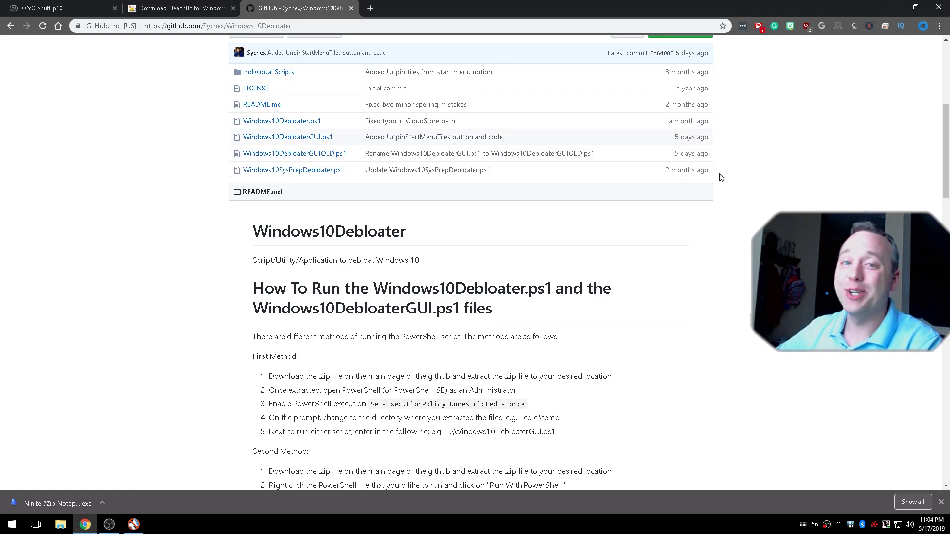